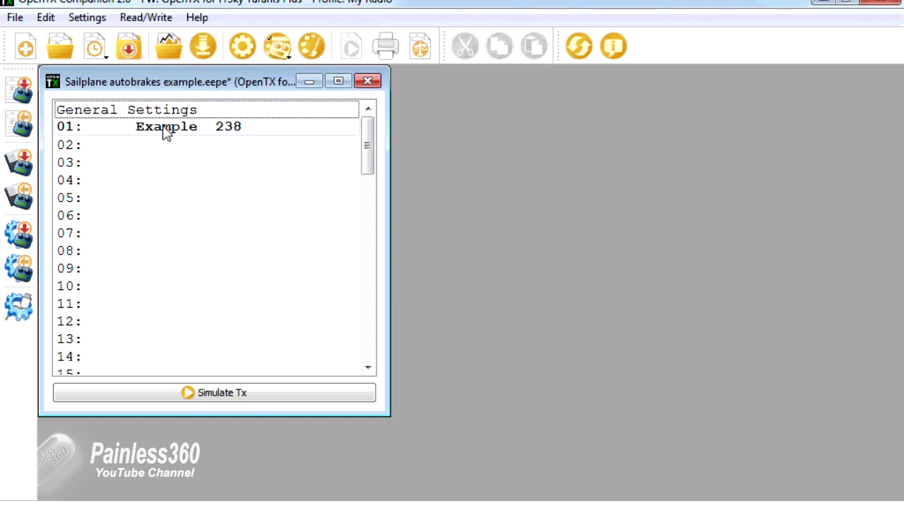
# Open the Example model for editing and review its channel mixes.
pyautogui.click(165, 134)
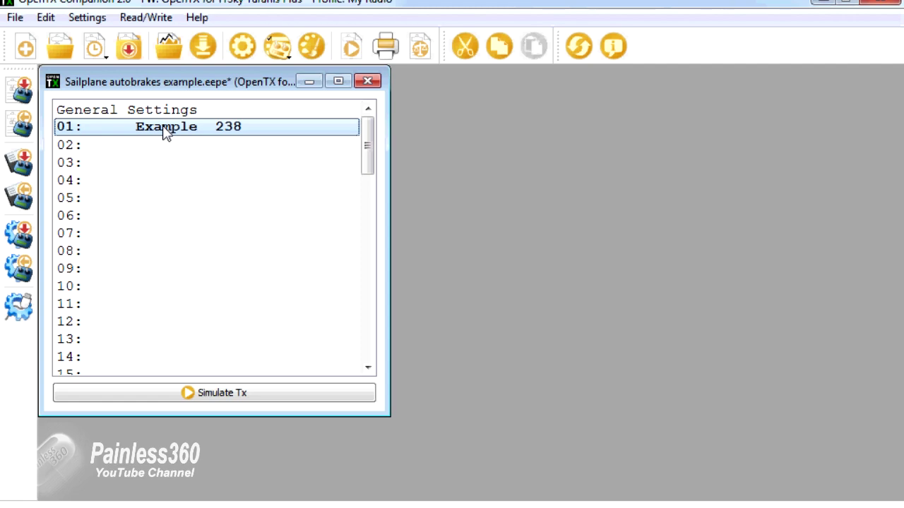
pyautogui.doubleClick(165, 133)
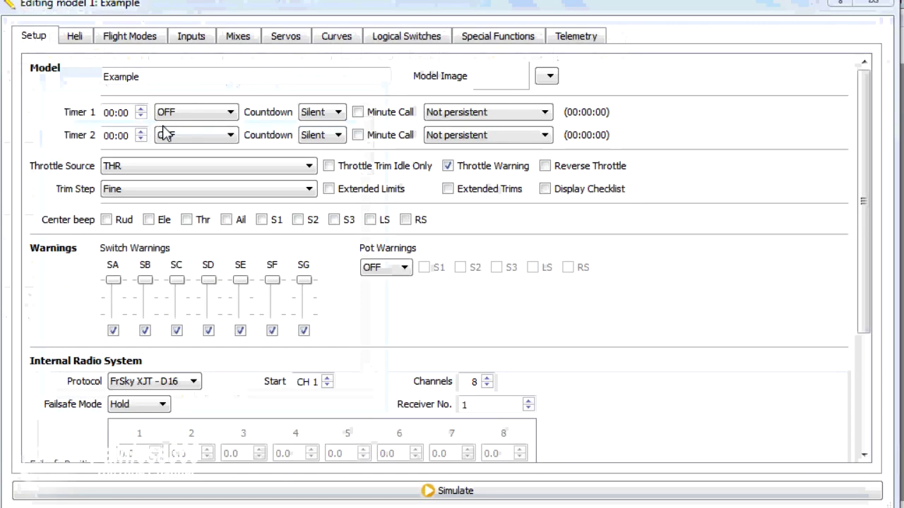
pyautogui.click(238, 42)
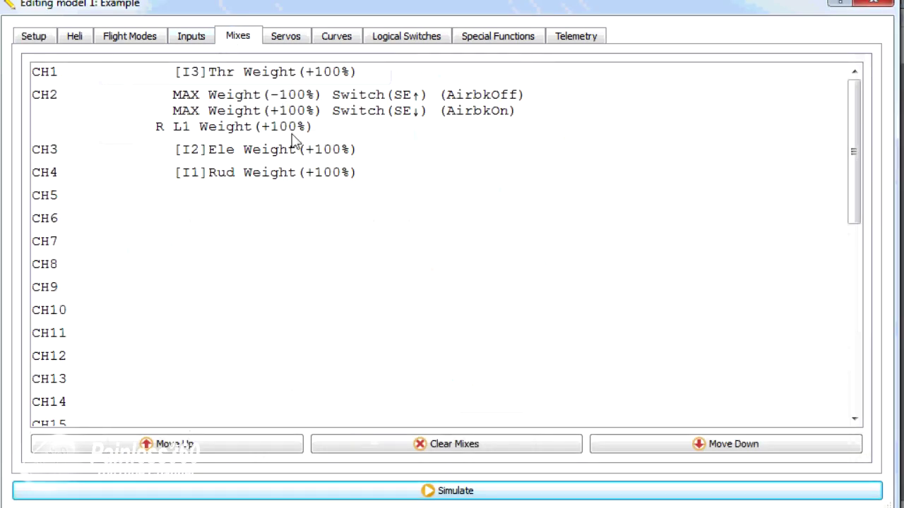
# Simulate the Example model with the throttle lowered to -100%, checking L1 and CH2, and close the simulator and model editor.
pyautogui.click(330, 491)
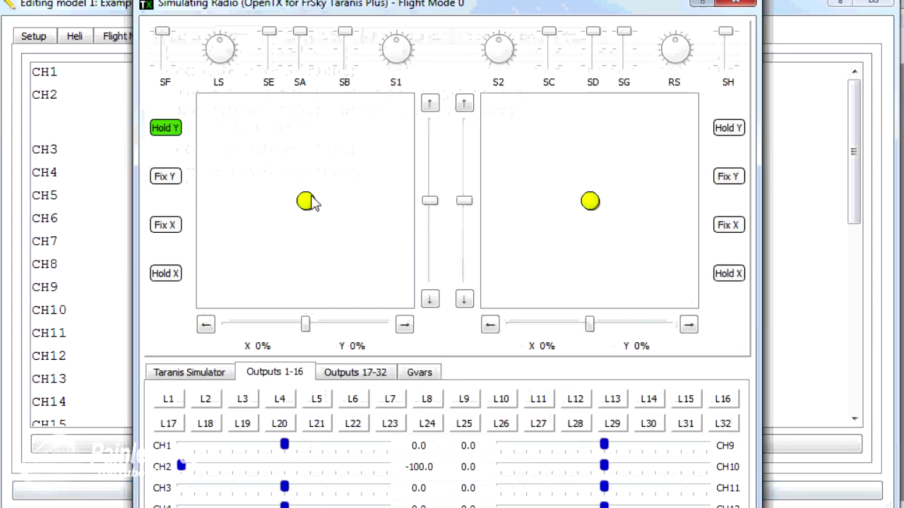
pyautogui.moveTo(309, 201); pyautogui.dragTo(305, 252)
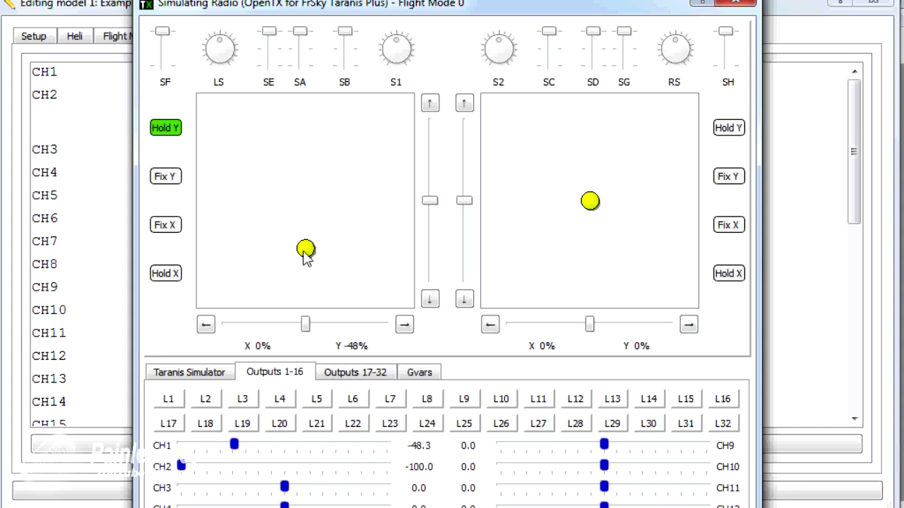
pyautogui.moveTo(303, 252); pyautogui.dragTo(304, 307)
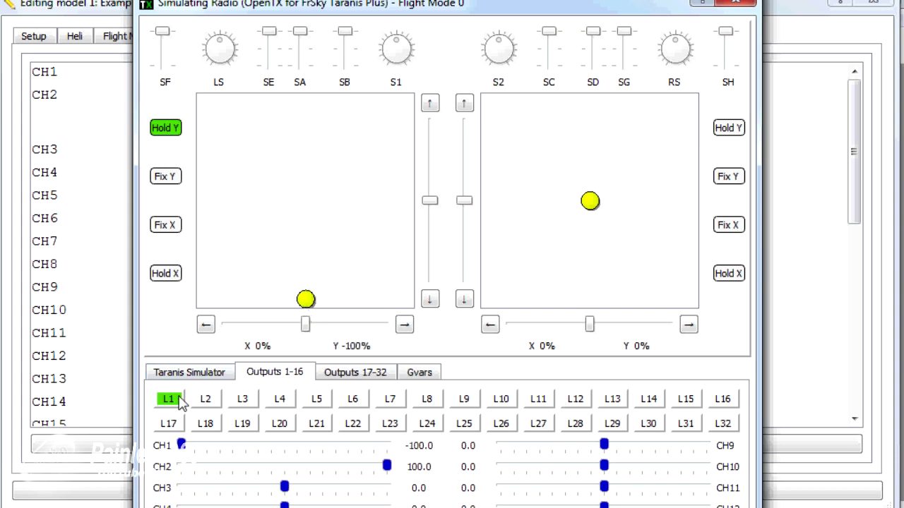
pyautogui.click(741, 2)
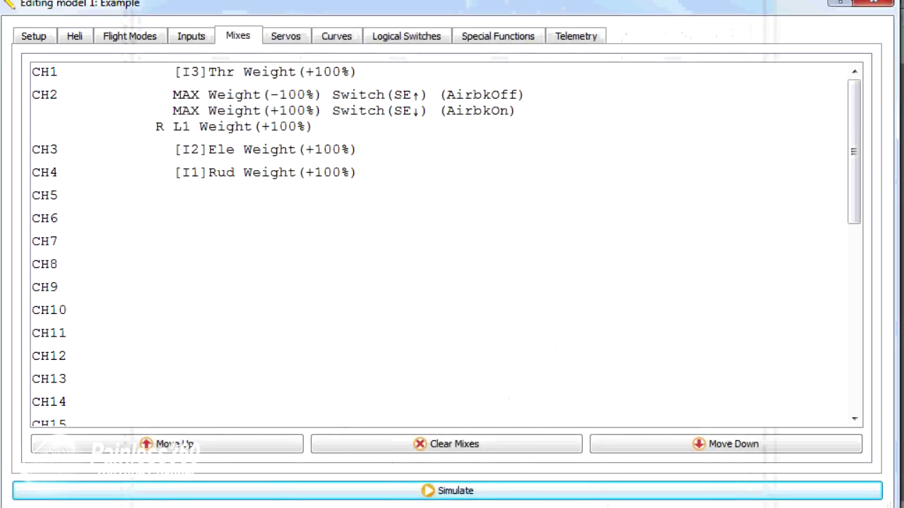
pyautogui.click(883, 6)
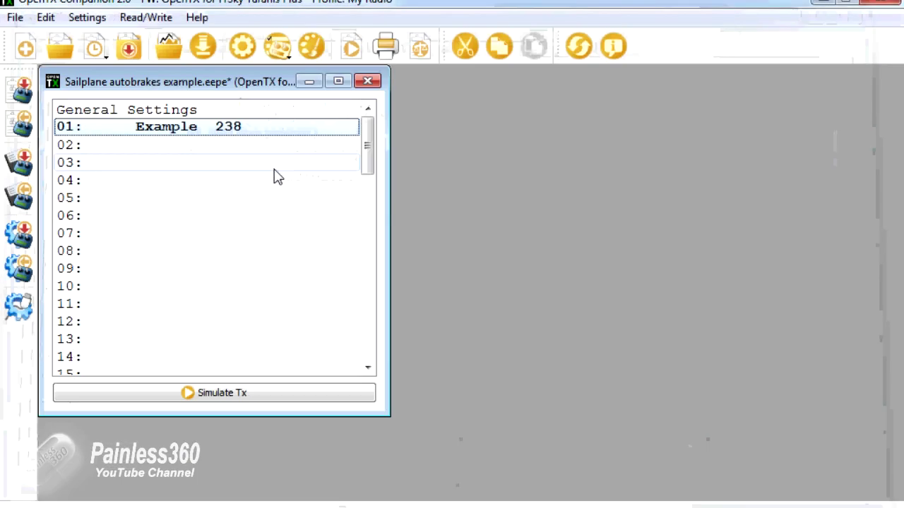
# Create a plane model named Sailplane in slot 02, with a motor on throttle Channel 1.
pyautogui.doubleClick(172, 156)
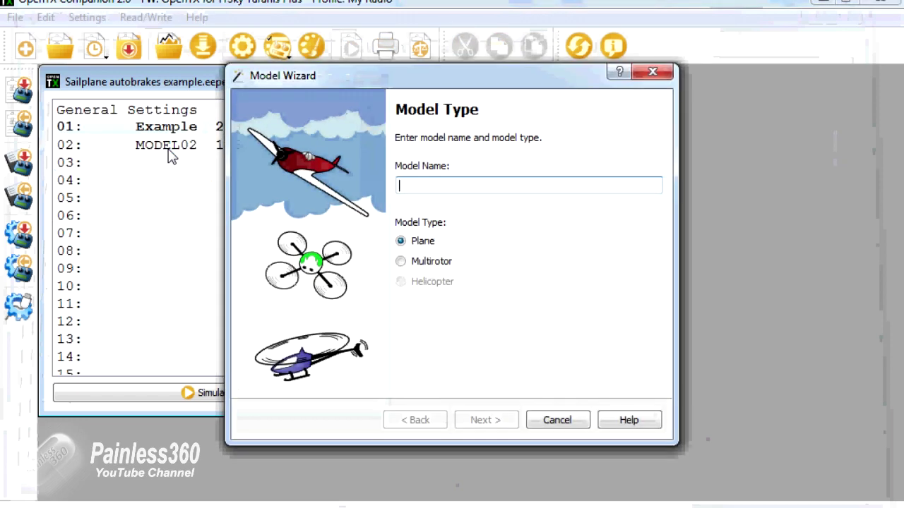
pyautogui.write('Sailplane')
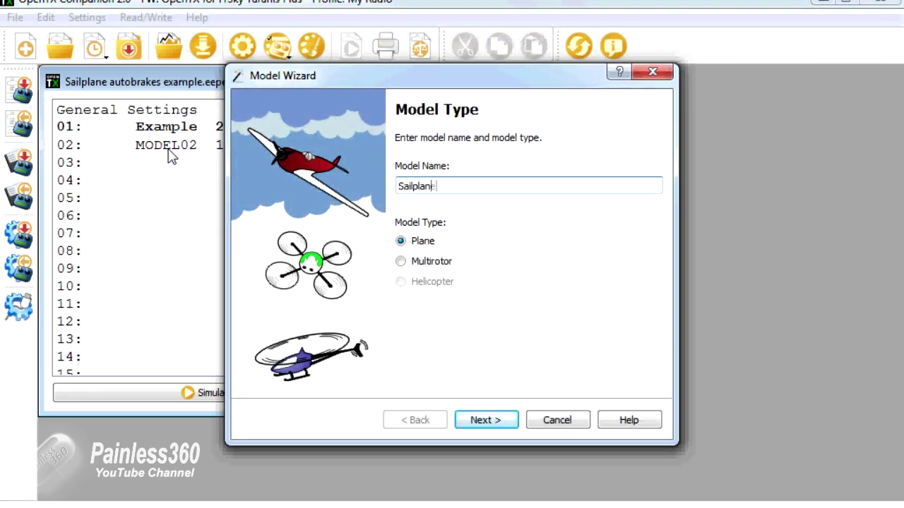
pyautogui.click(498, 419)
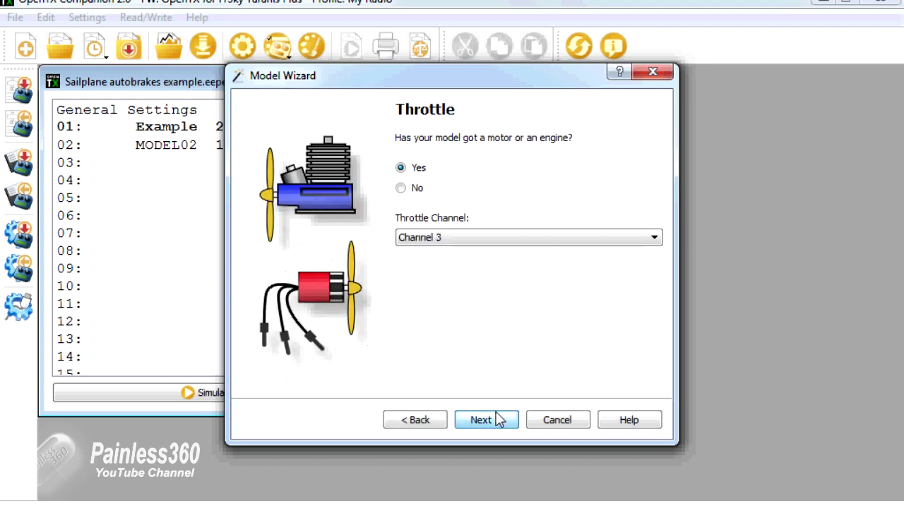
pyautogui.click(479, 242)
pyautogui.click(478, 253)
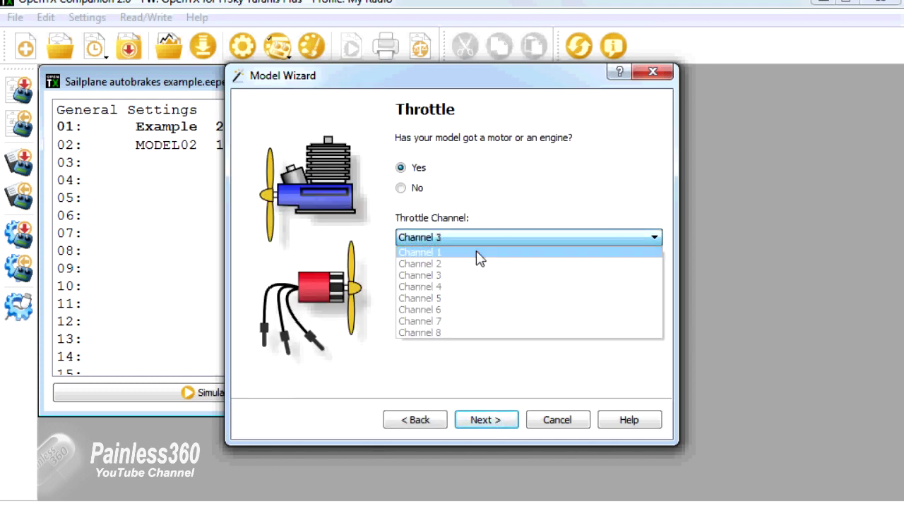
pyautogui.click(487, 415)
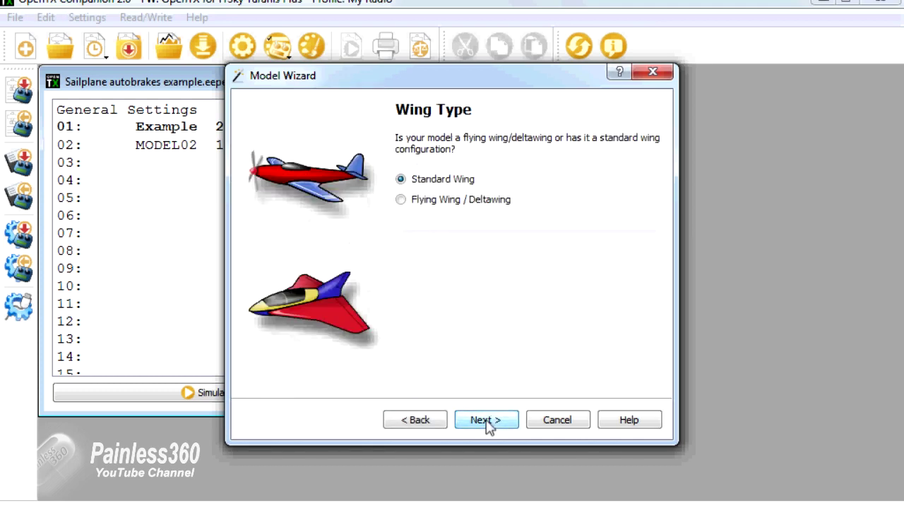
# Configure the Sailplane with a standard wing, no ailerons or flaps, and airbrakes controlled by a single channel on Channel 2.
pyautogui.click(488, 425)
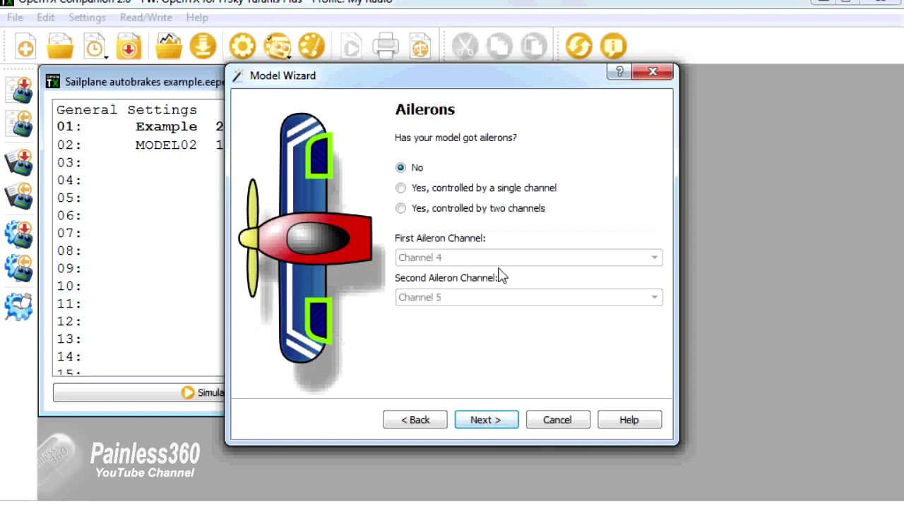
pyautogui.click(495, 423)
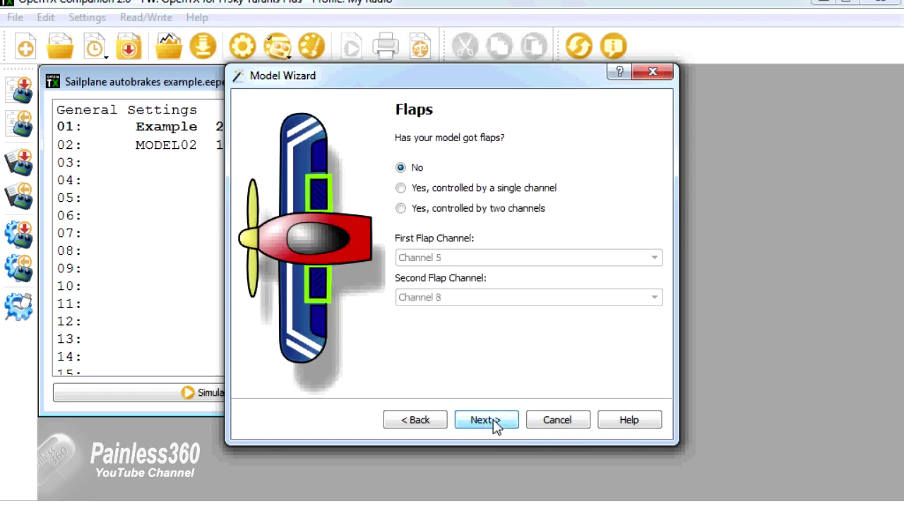
pyautogui.click(496, 424)
pyautogui.click(401, 188)
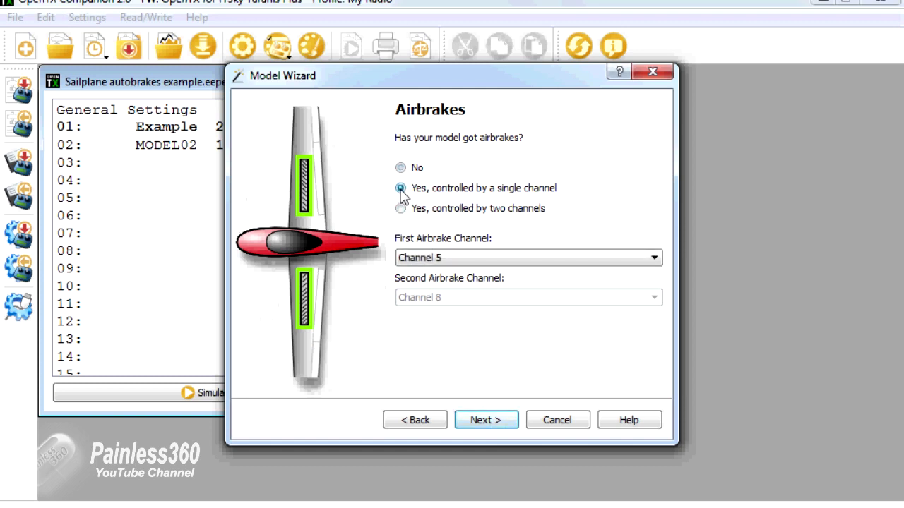
pyautogui.click(480, 258)
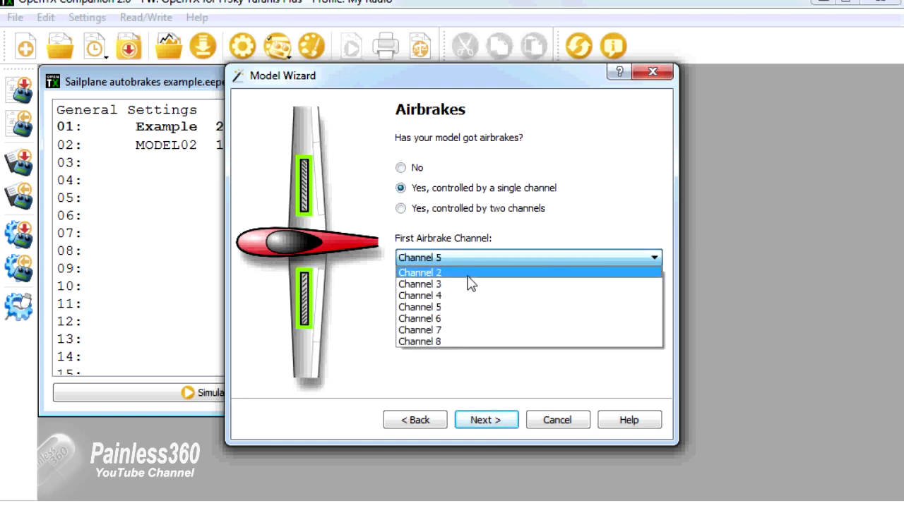
pyautogui.click(472, 282)
pyautogui.click(487, 420)
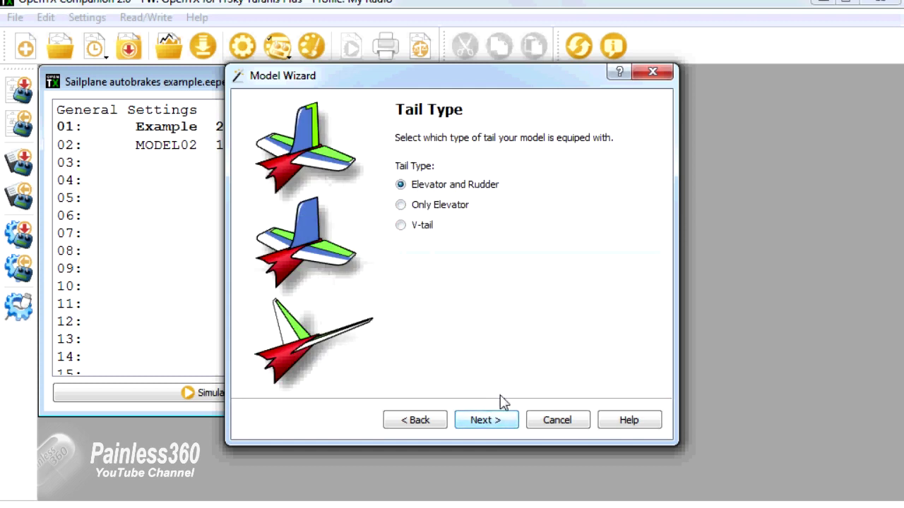
# Give the Sailplane an elevator and rudder tail, with rudder on Channel 4 and elevator on Channel 3, and finish the wizard without extra options.
pyautogui.click(490, 421)
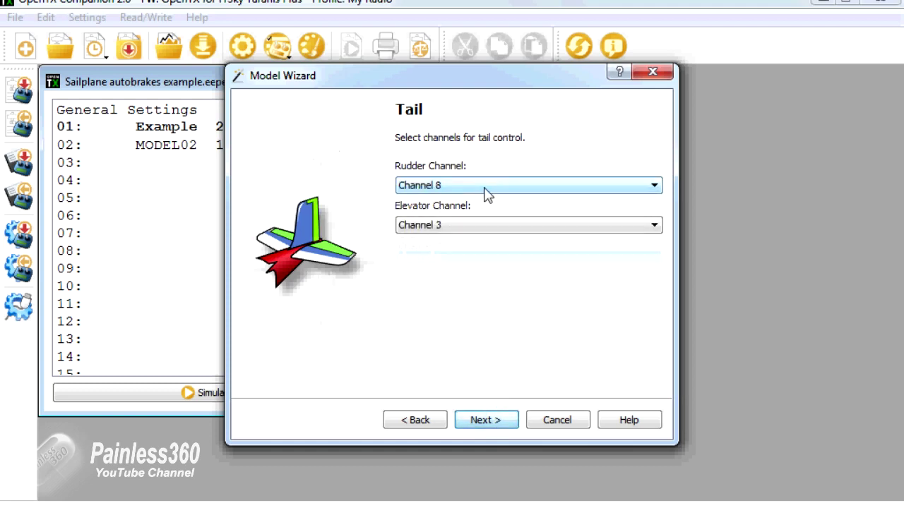
pyautogui.click(485, 187)
pyautogui.click(474, 212)
pyautogui.click(487, 424)
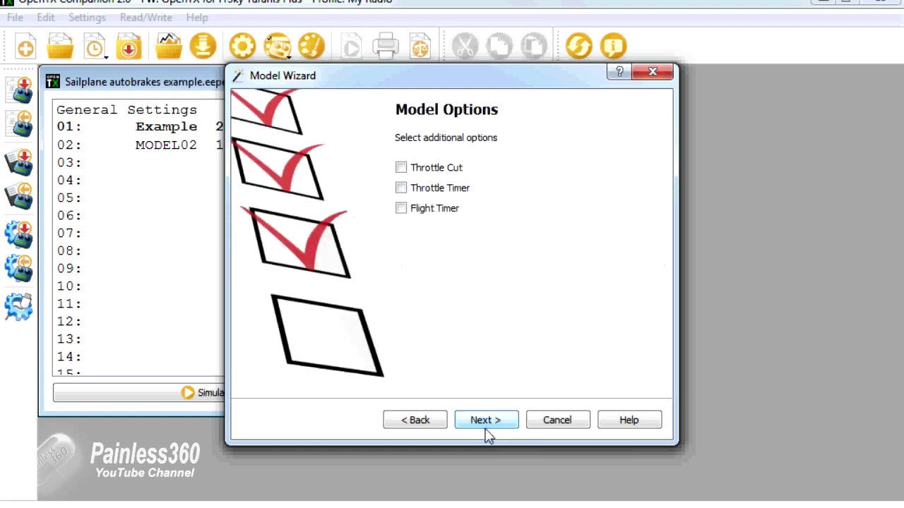
pyautogui.click(493, 424)
pyautogui.click(401, 311)
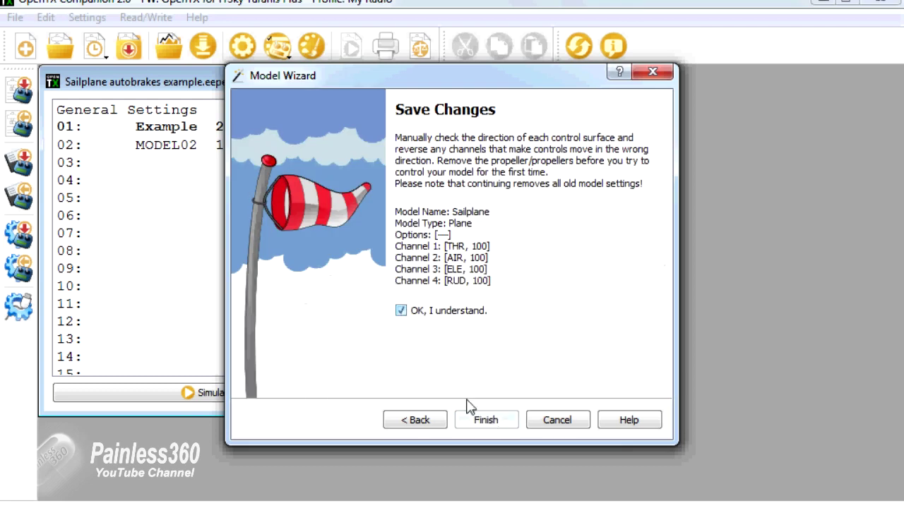
pyautogui.click(486, 422)
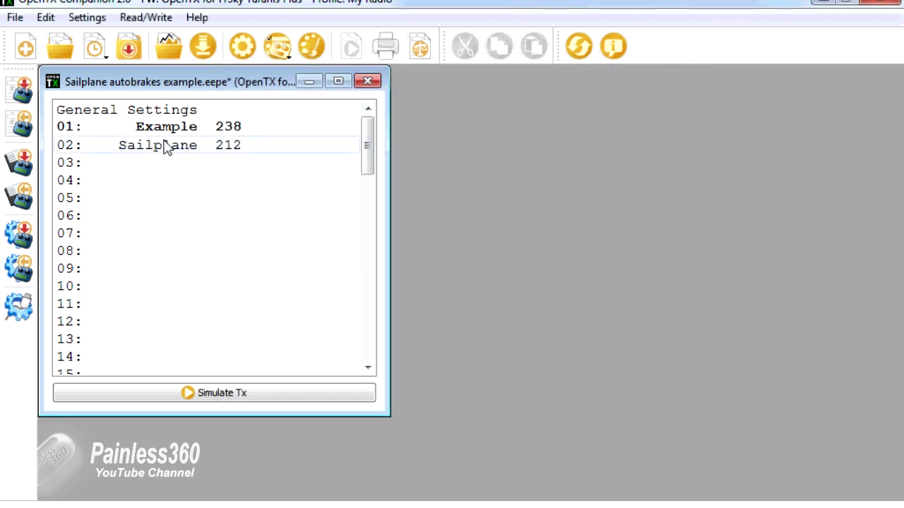
# Open the Sailplane model for editing and review its inputs and channel mixes.
pyautogui.click(165, 147)
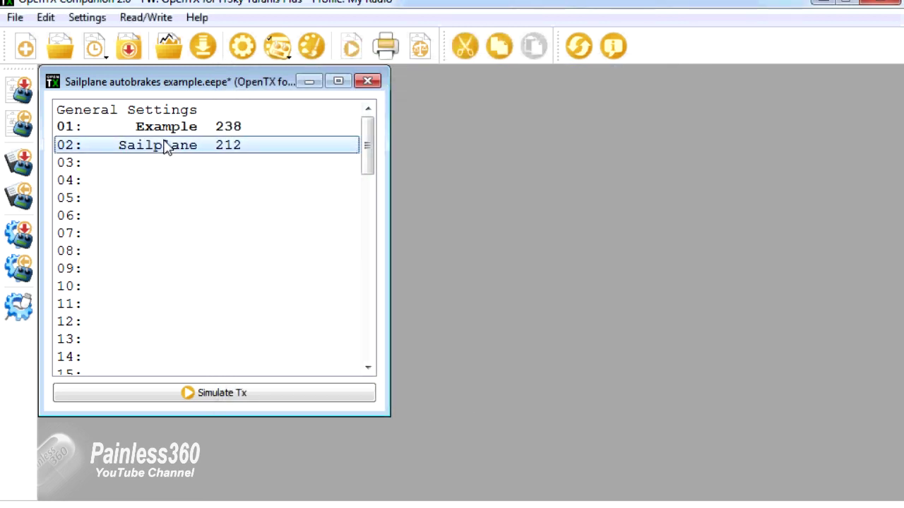
pyautogui.doubleClick(164, 146)
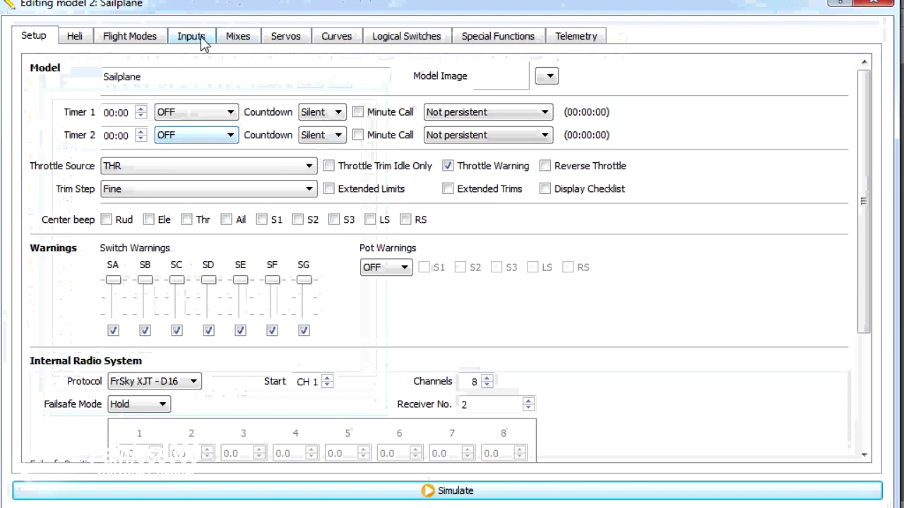
pyautogui.click(203, 42)
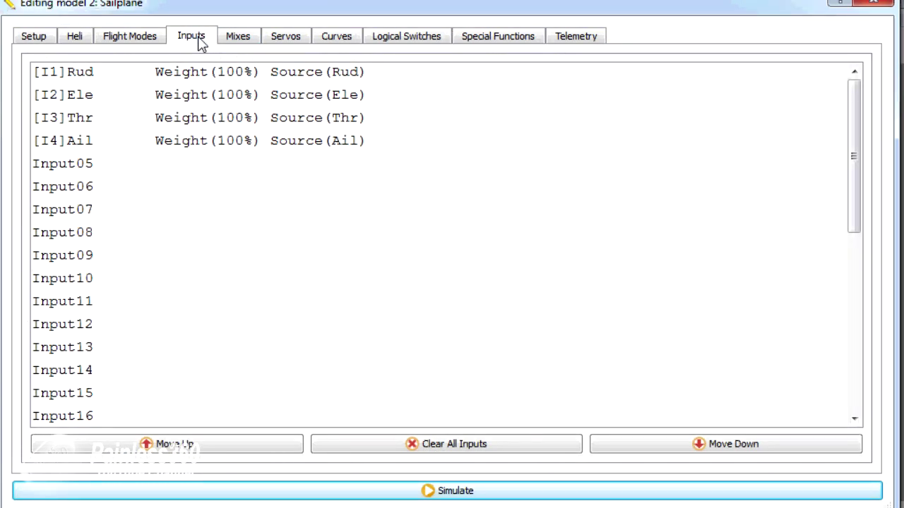
pyautogui.click(241, 41)
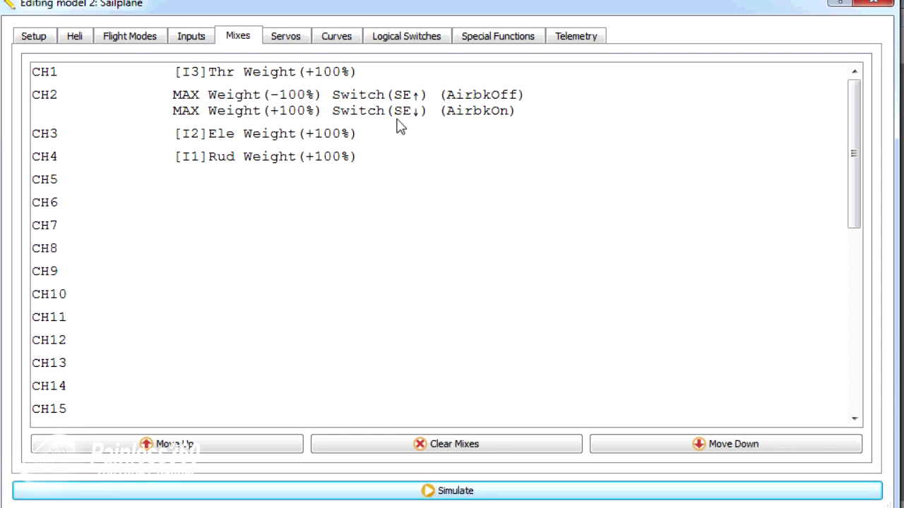
# Define logical switch L1 with function a<x, V1 set to Thr and V2 set to -90.
pyautogui.click(411, 40)
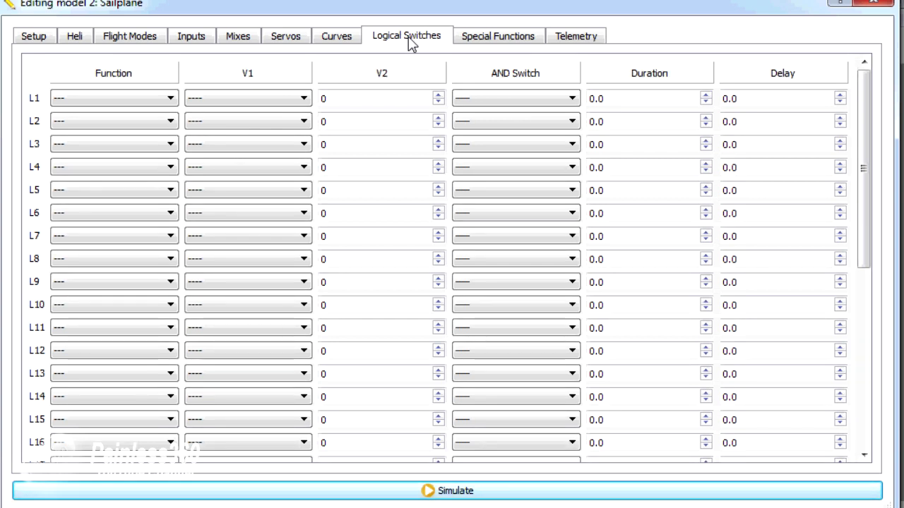
pyautogui.click(169, 101)
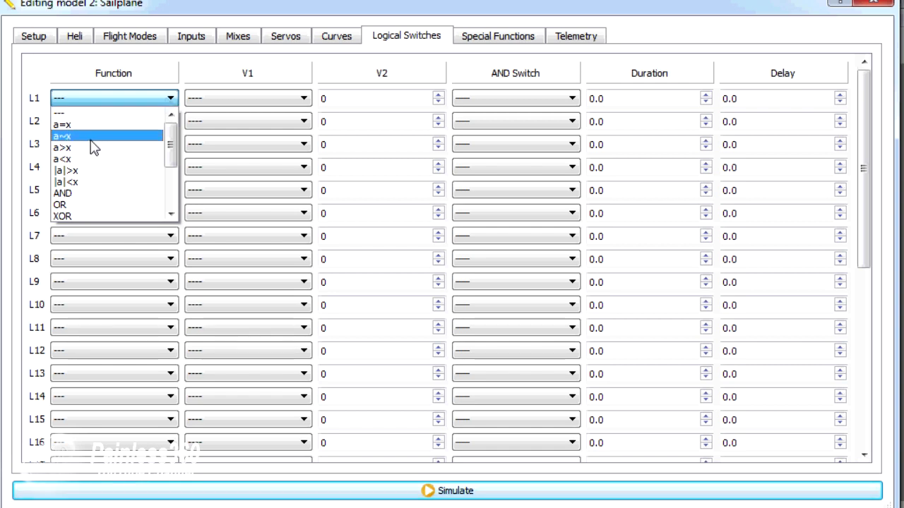
pyautogui.click(81, 160)
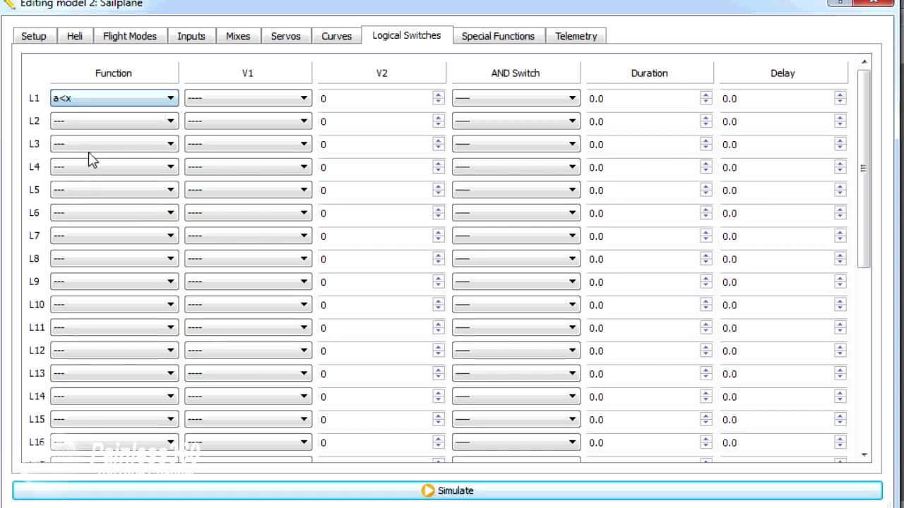
pyautogui.click(304, 98)
pyautogui.press('t')
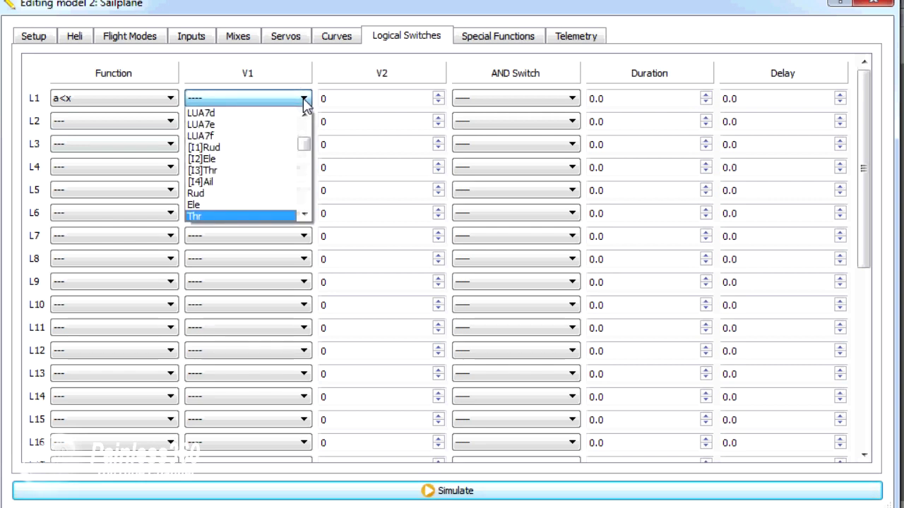
pyautogui.click(238, 216)
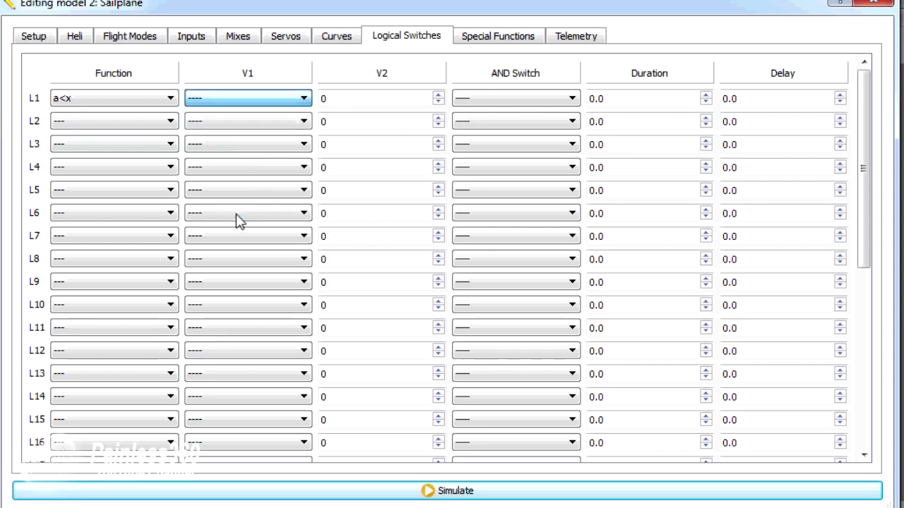
pyautogui.doubleClick(396, 96)
pyautogui.write('-')
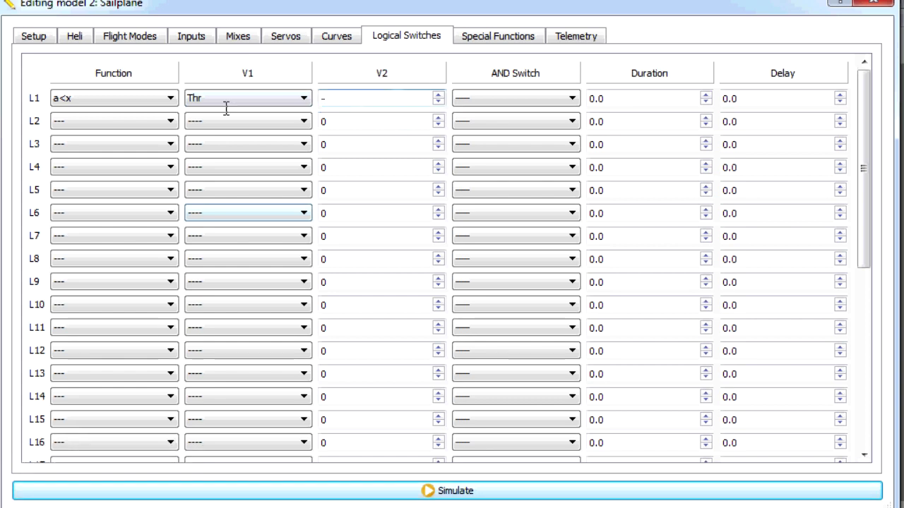
pyautogui.write('90')
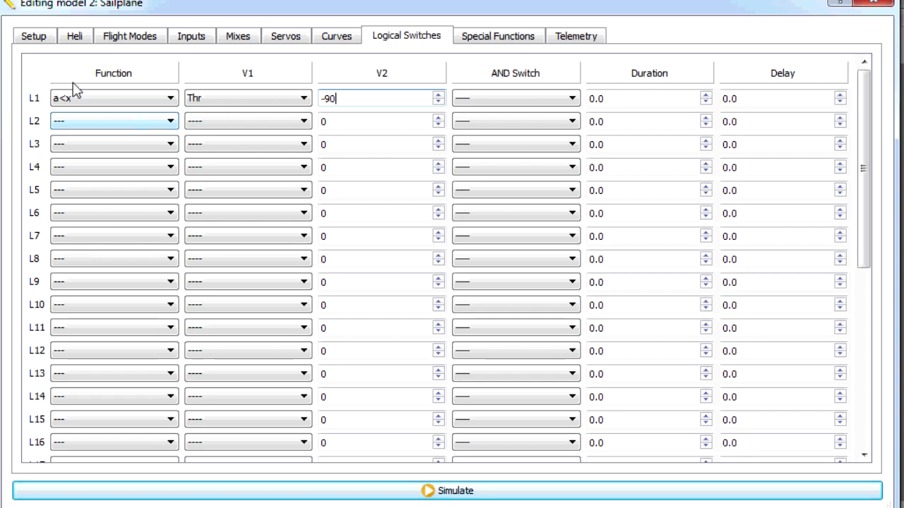
pyautogui.press('Tab')
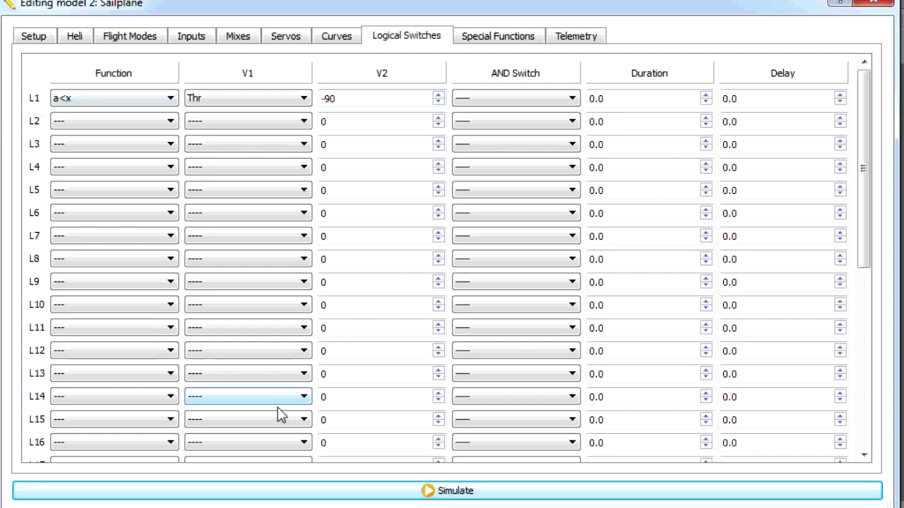
# Simulate the model and lower the throttle stick to -100% to check logical switch L1, then close the simulator.
pyautogui.click(293, 496)
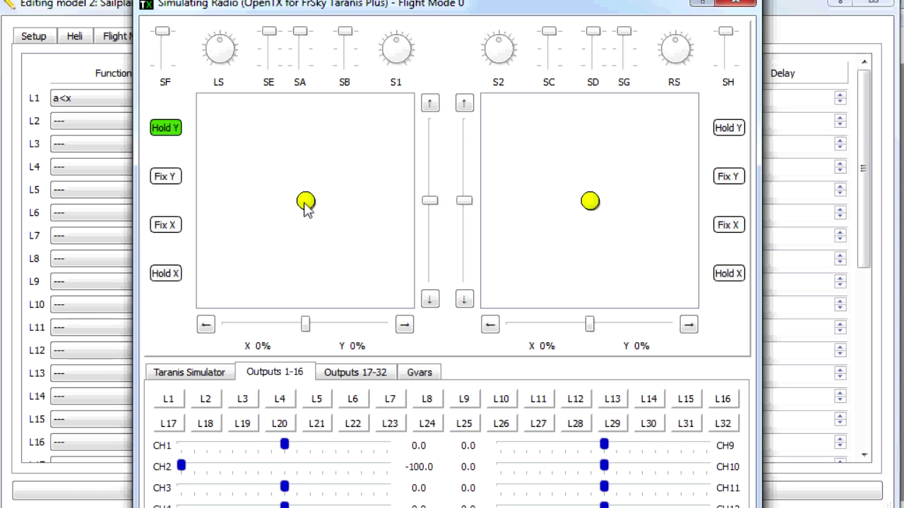
pyautogui.moveTo(306, 205); pyautogui.dragTo(310, 306)
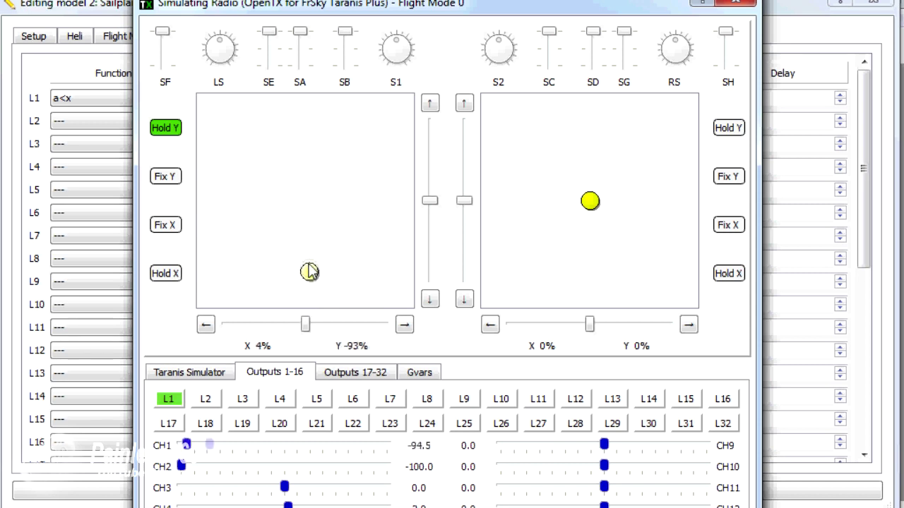
pyautogui.moveTo(309, 272); pyautogui.dragTo(307, 300)
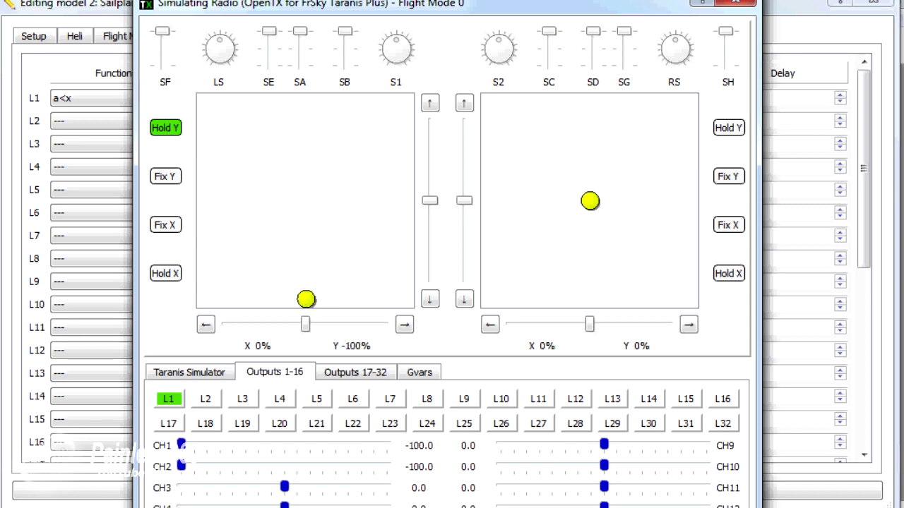
pyautogui.click(732, 6)
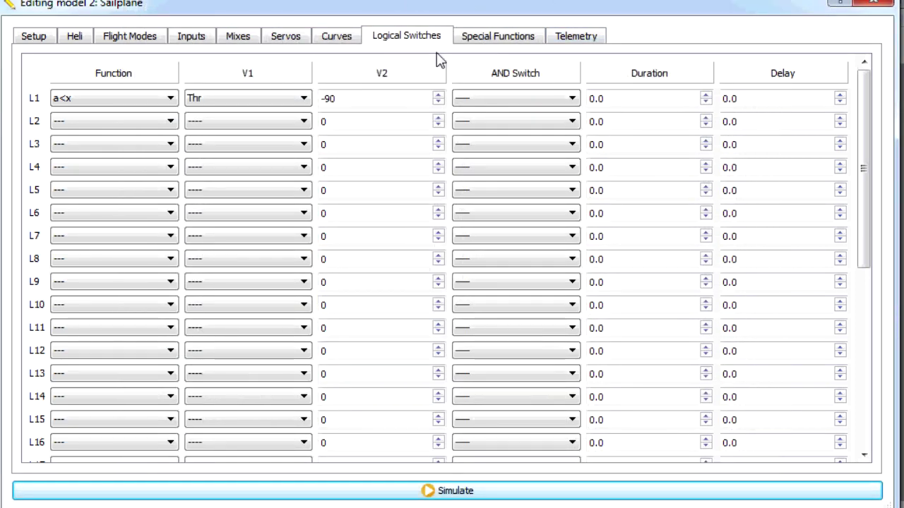
# Add a third mix line to CH2 with source L1, weight 100 and multiplex REPLACE.
pyautogui.click(238, 37)
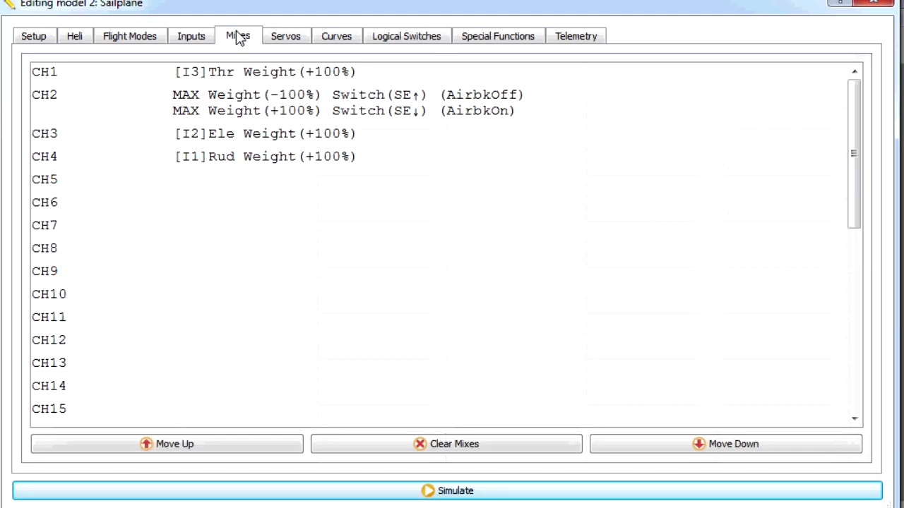
pyautogui.rightClick(235, 118)
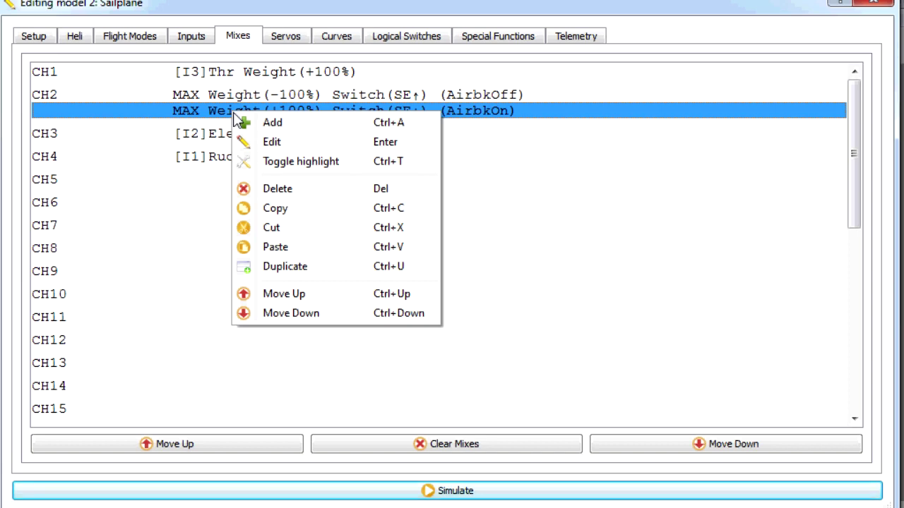
pyautogui.click(289, 123)
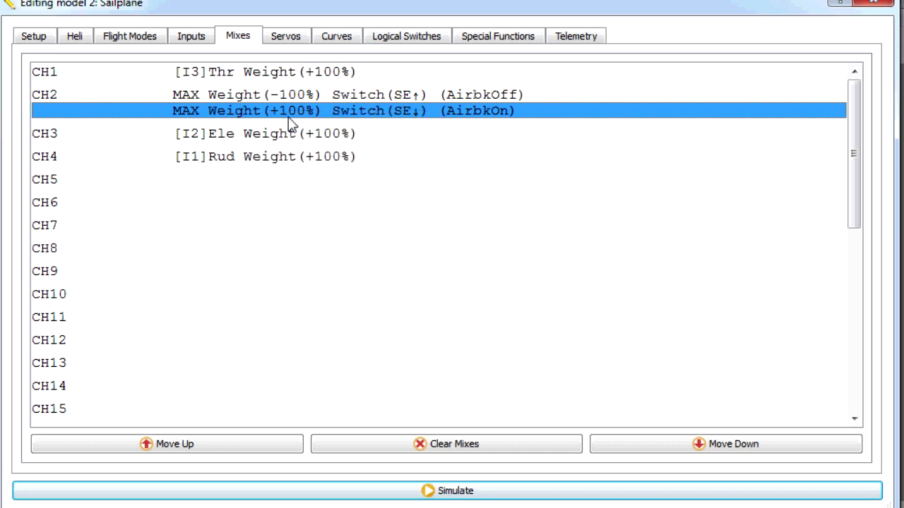
pyautogui.click(443, 68)
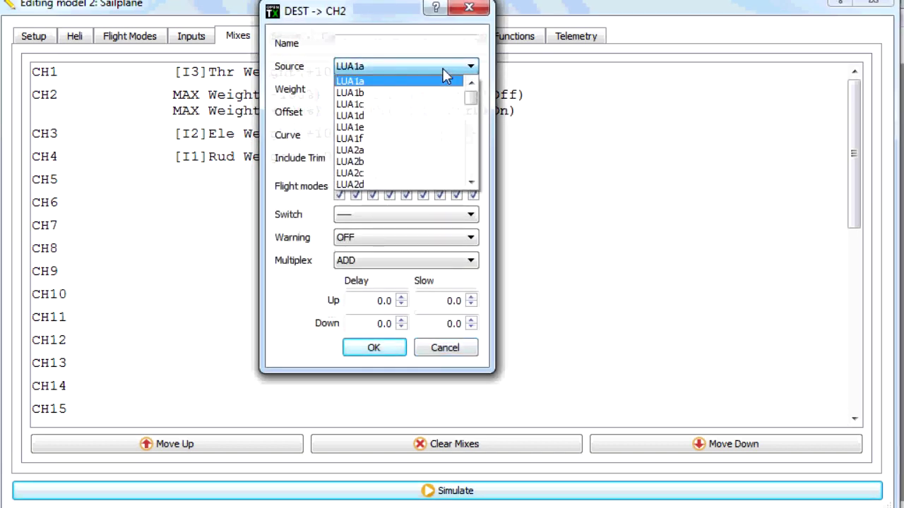
pyautogui.moveTo(471, 98); pyautogui.dragTo(470, 127)
pyautogui.click(405, 174)
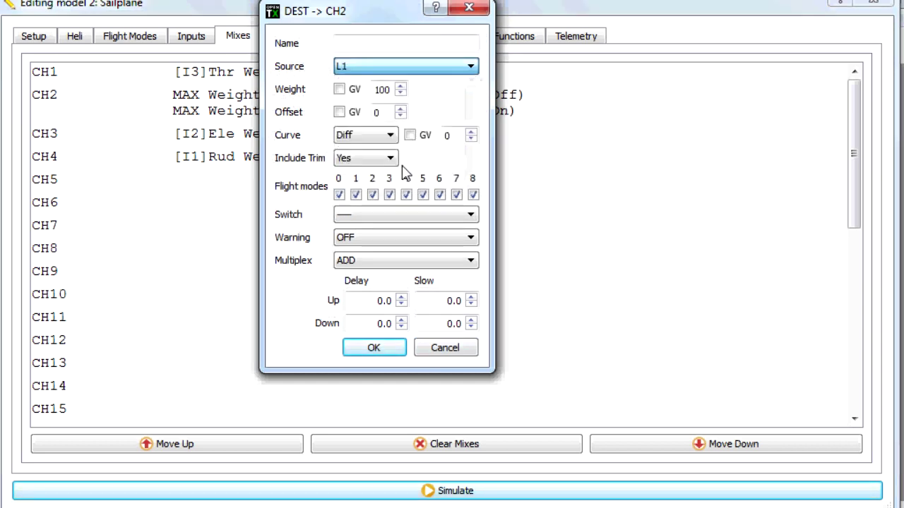
pyautogui.click(387, 259)
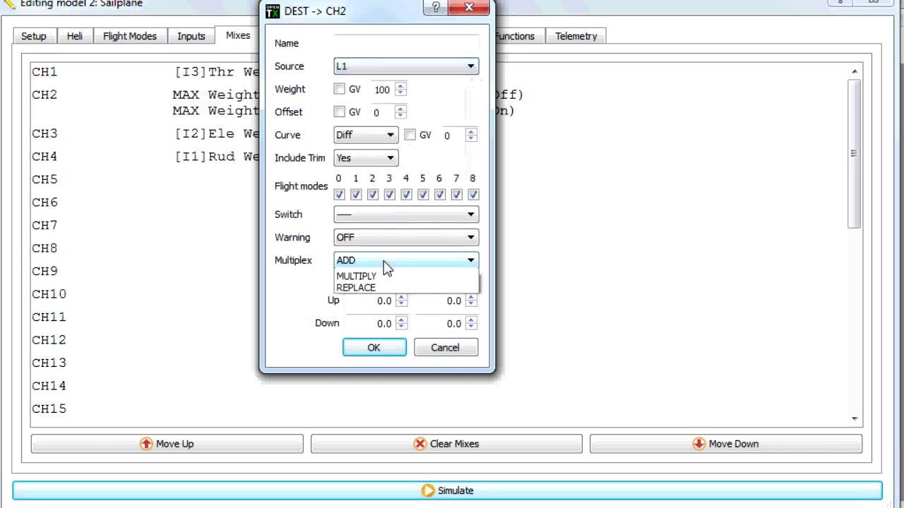
pyautogui.click(380, 299)
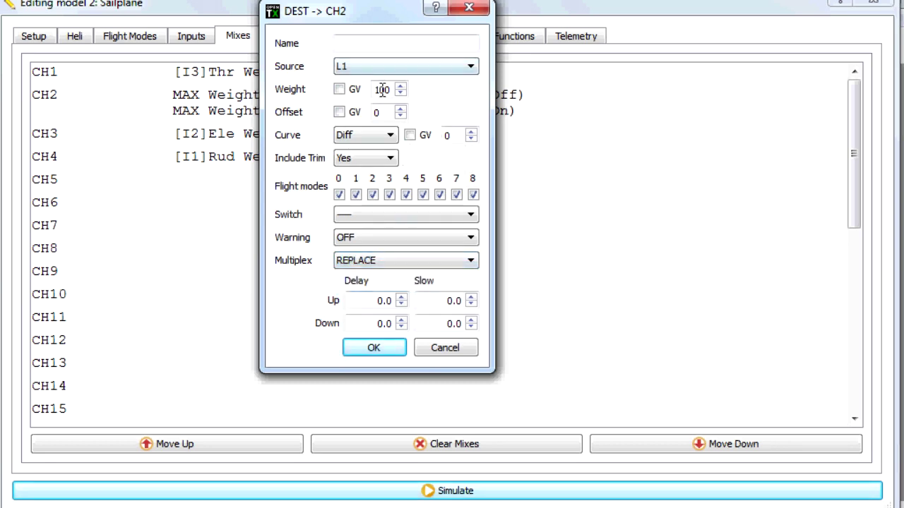
pyautogui.click(375, 349)
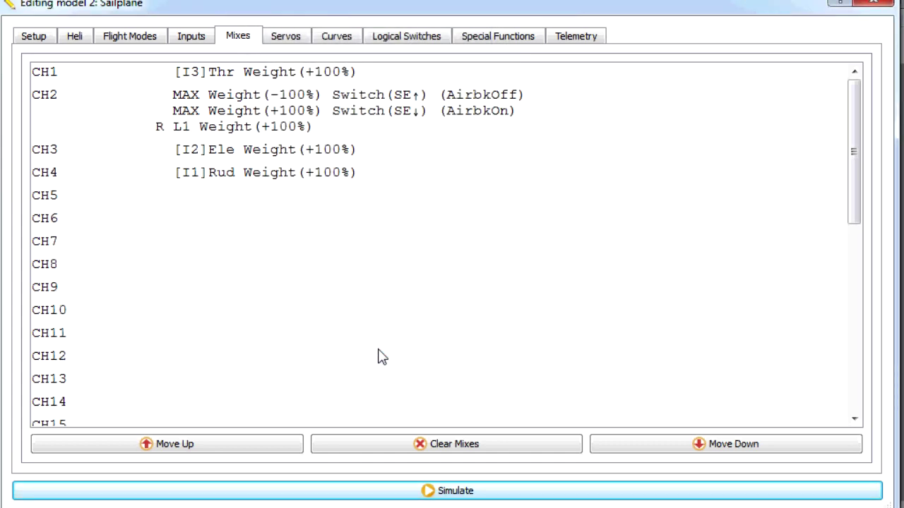
# Simulate the model, moving the throttle stick to minimum and around -90% to test the CH2 airbrake output, and close the simulator.
pyautogui.click(363, 494)
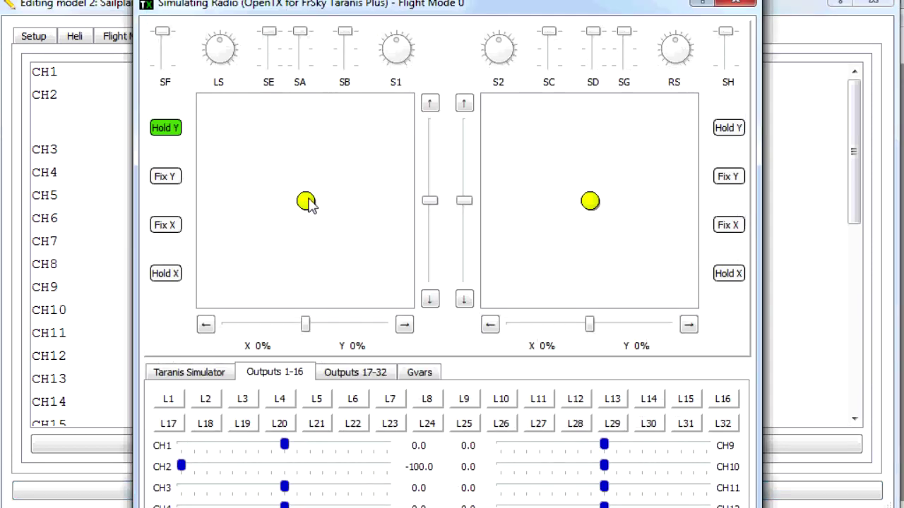
pyautogui.moveTo(310, 165); pyautogui.dragTo(306, 243)
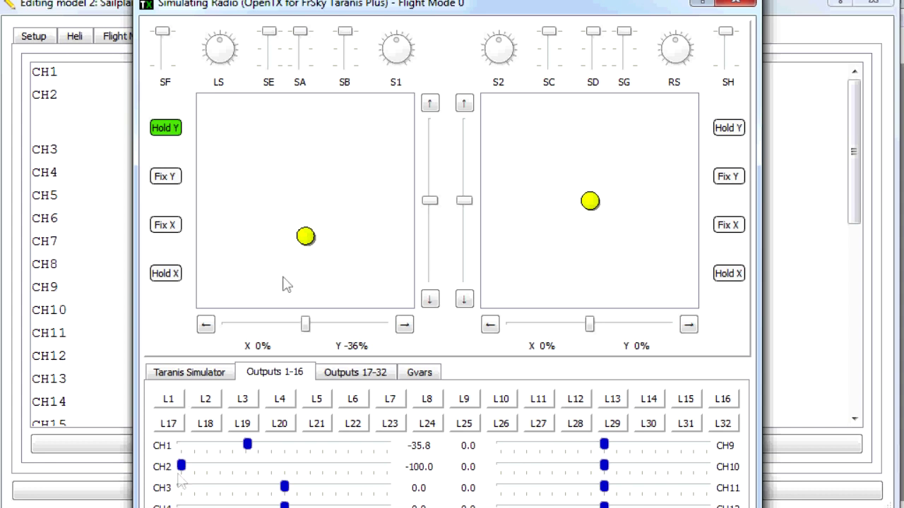
pyautogui.moveTo(310, 230); pyautogui.dragTo(309, 303)
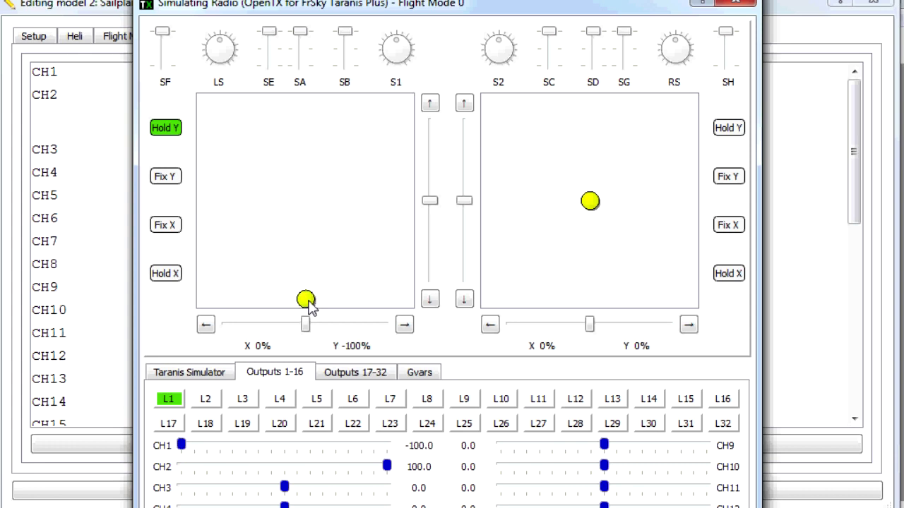
pyautogui.moveTo(308, 304); pyautogui.dragTo(309, 295)
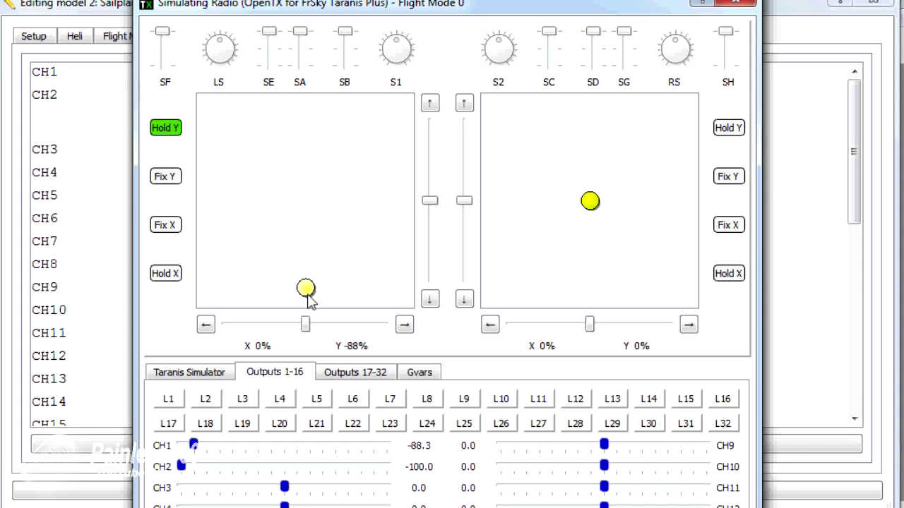
pyautogui.moveTo(308, 296)
pyautogui.mouseDown()
pyautogui.moveTo(306, 310)
pyautogui.moveTo(306, 298)
pyautogui.mouseUp()
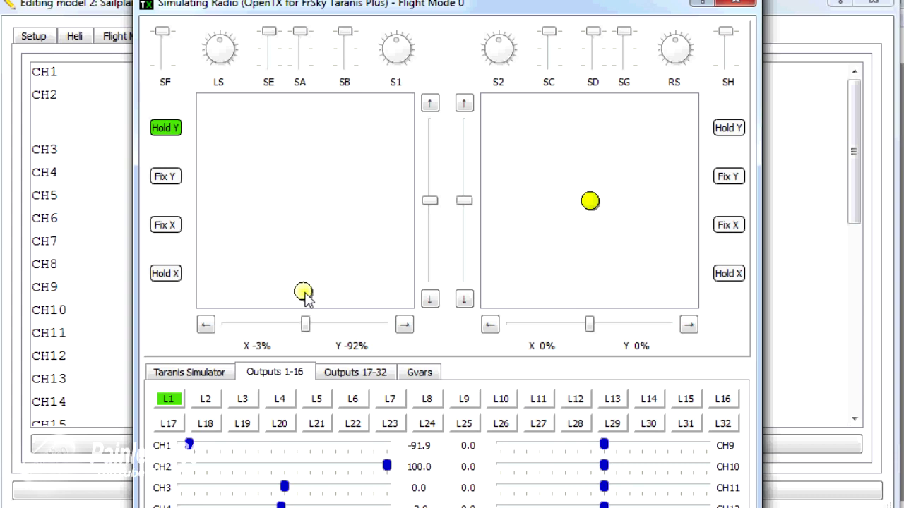
pyautogui.moveTo(306, 297); pyautogui.dragTo(305, 296)
pyautogui.click(732, 6)
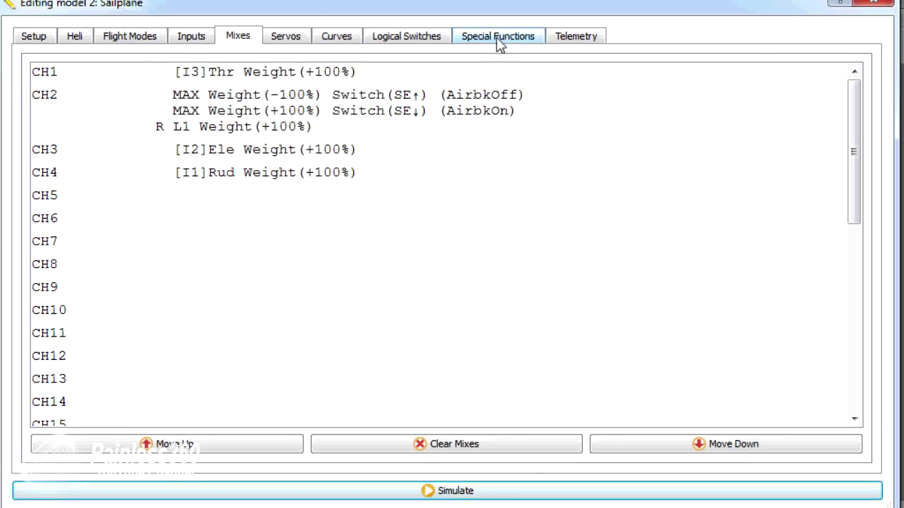
# Configure special function SF1 with switch L1 and action Override CH1 at -100, and enable it.
pyautogui.click(498, 39)
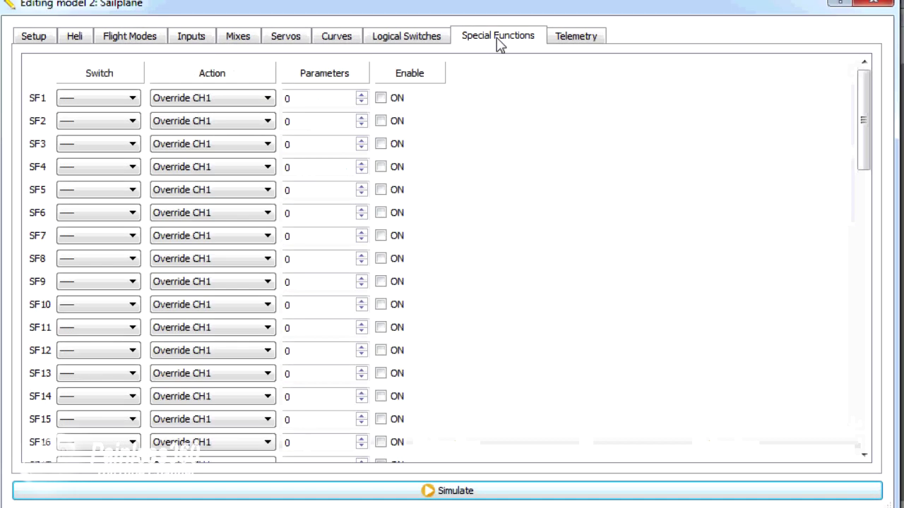
pyautogui.click(133, 99)
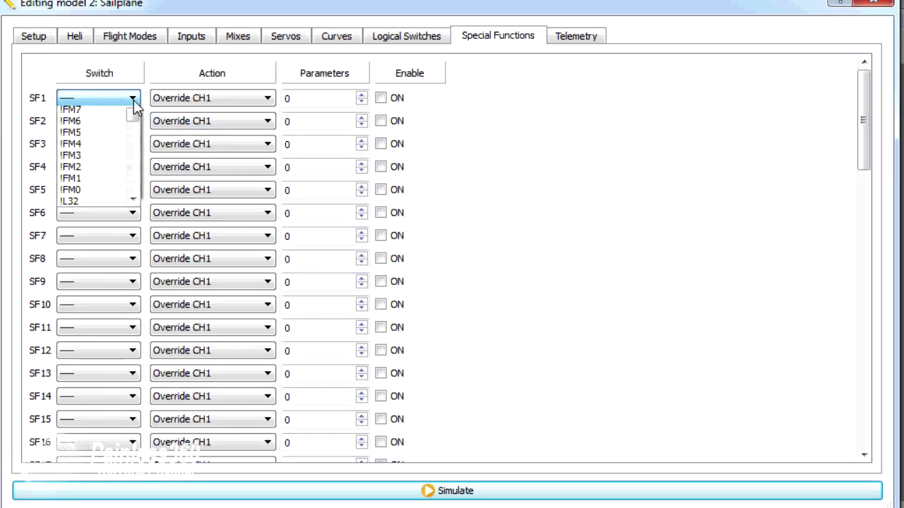
pyautogui.scroll(-15, 134, 112)
pyautogui.scroll(-12, 120, 154)
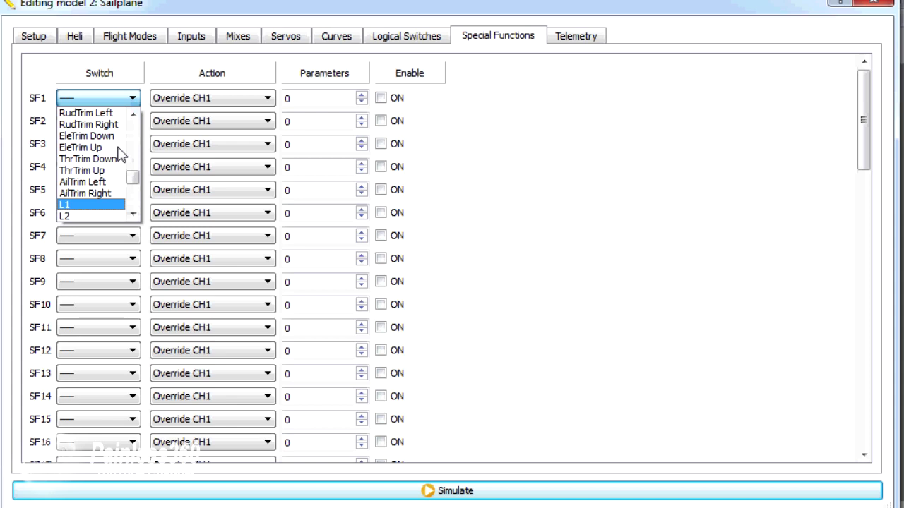
pyautogui.click(82, 205)
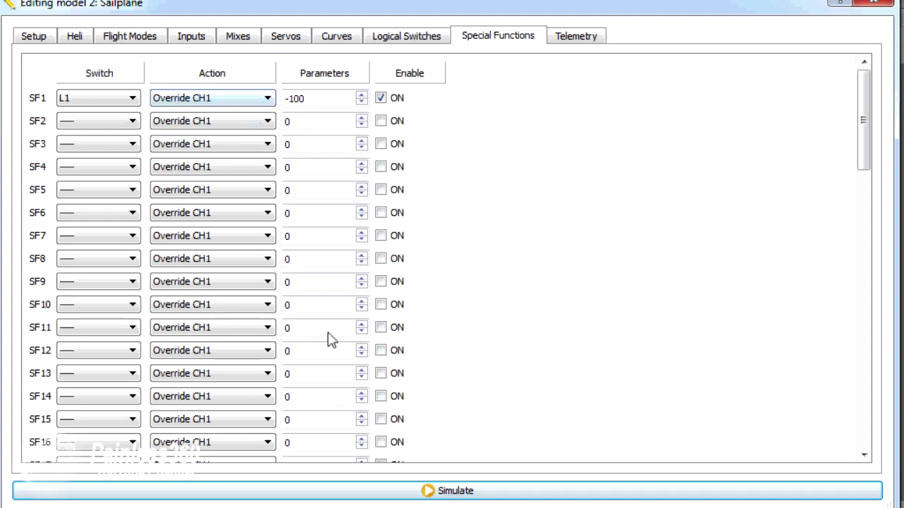
# Simulate the model, moving the throttle stick to about -91% and back up to check the CH1 override and airbrakes, and close the simulator.
pyautogui.click(355, 495)
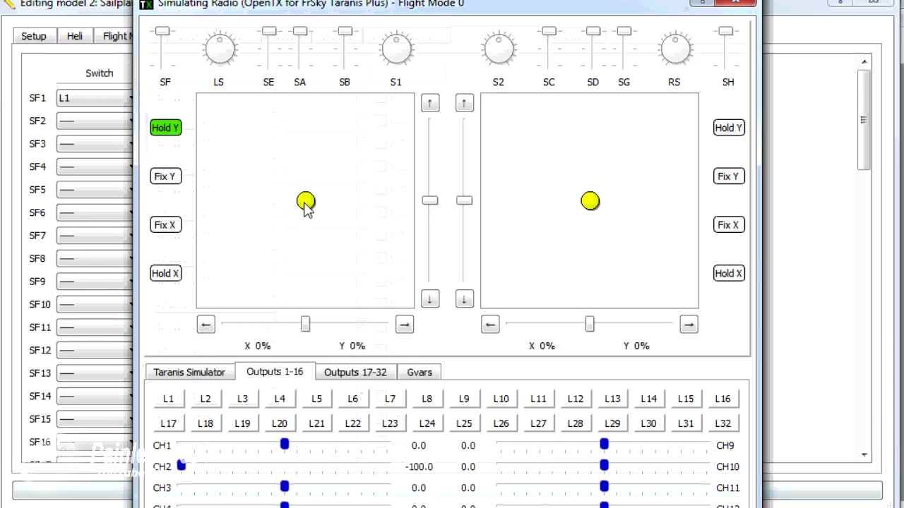
pyautogui.moveTo(308, 204); pyautogui.dragTo(305, 293)
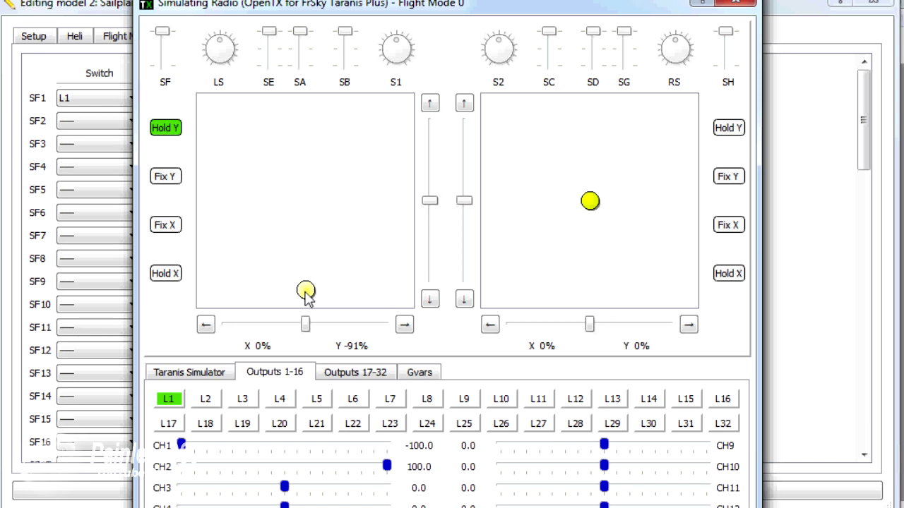
pyautogui.moveTo(306, 291); pyautogui.dragTo(305, 229)
pyautogui.click(735, 7)
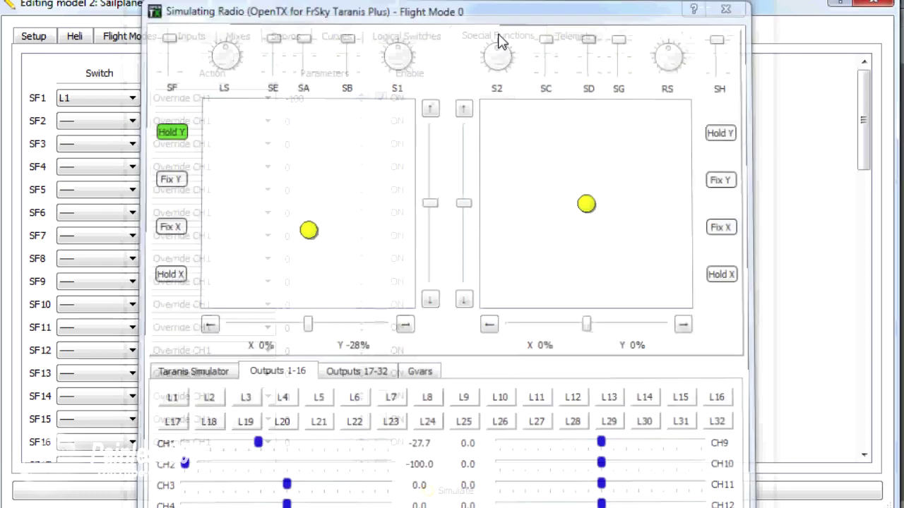
# Review the L1 logical switch, the CH2 replace mix and the special functions of the Sailplane.
pyautogui.click(397, 40)
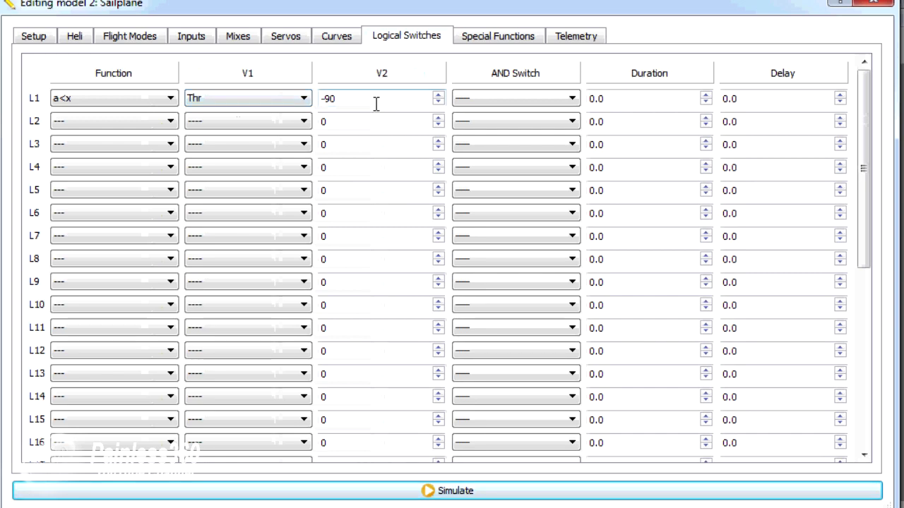
pyautogui.click(242, 38)
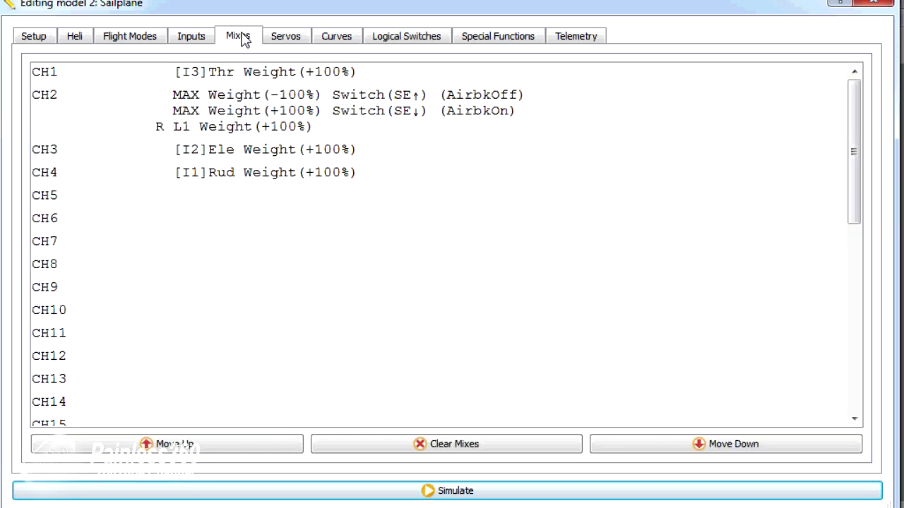
pyautogui.click(241, 130)
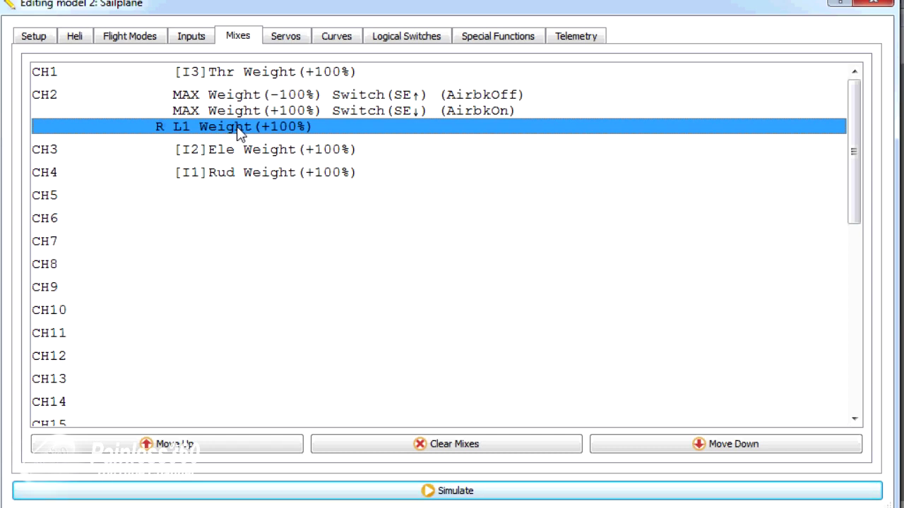
pyautogui.click(493, 41)
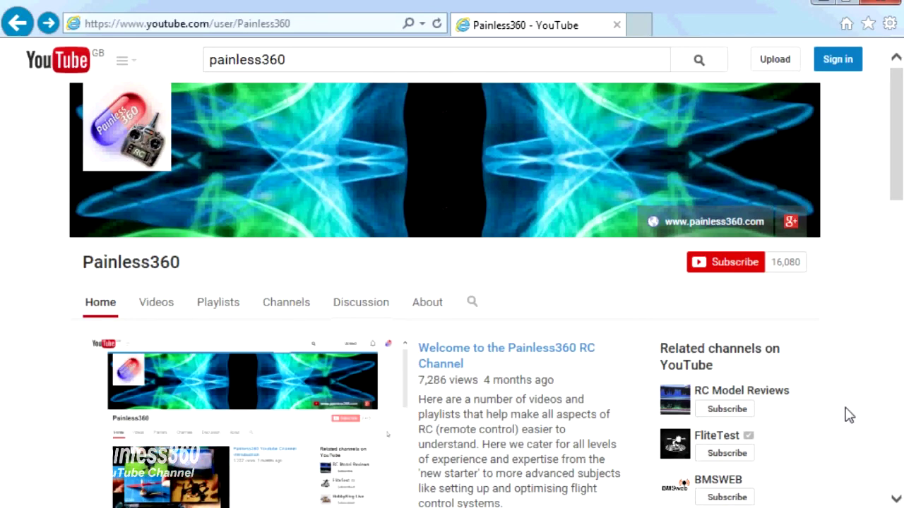
# Browse the playlists of the Painless360 YouTube channel in the web browser for the FrSky Taranis/OpenTX series.
pyautogui.click(223, 313)
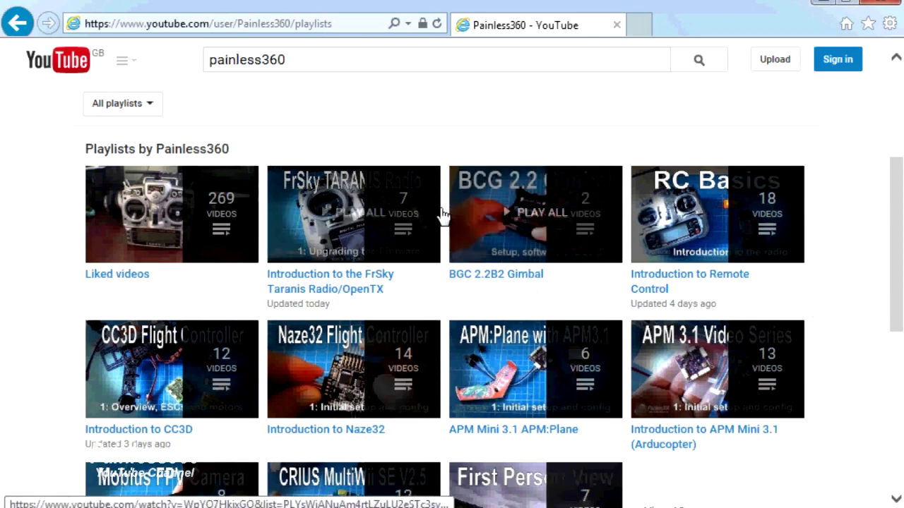
pyautogui.moveTo(442, 212)
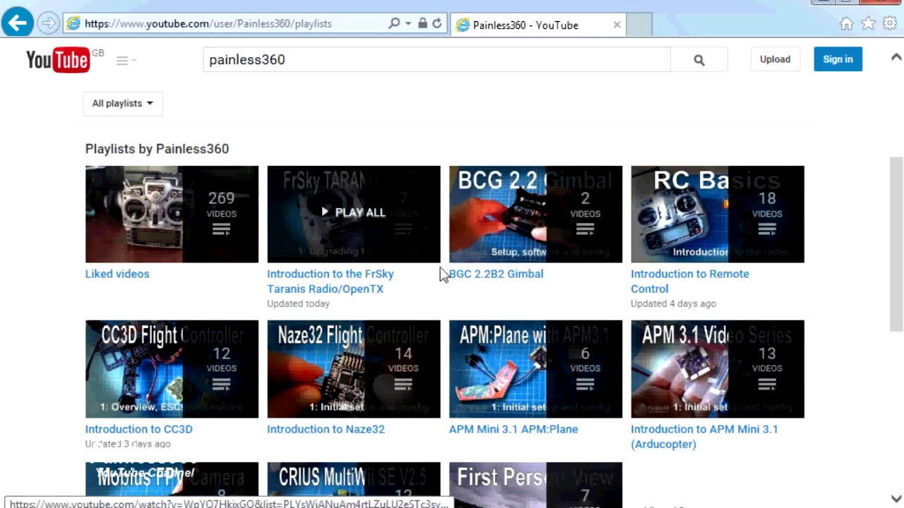